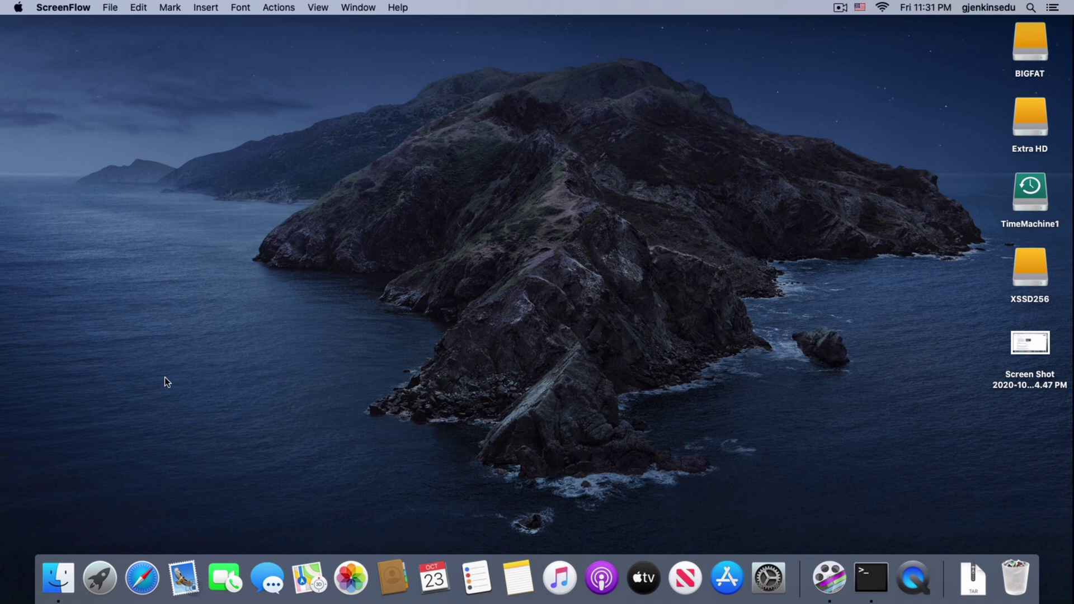
Step: Search Launchpad for 'visua' and launch Visual Studio Code
click(101, 579)
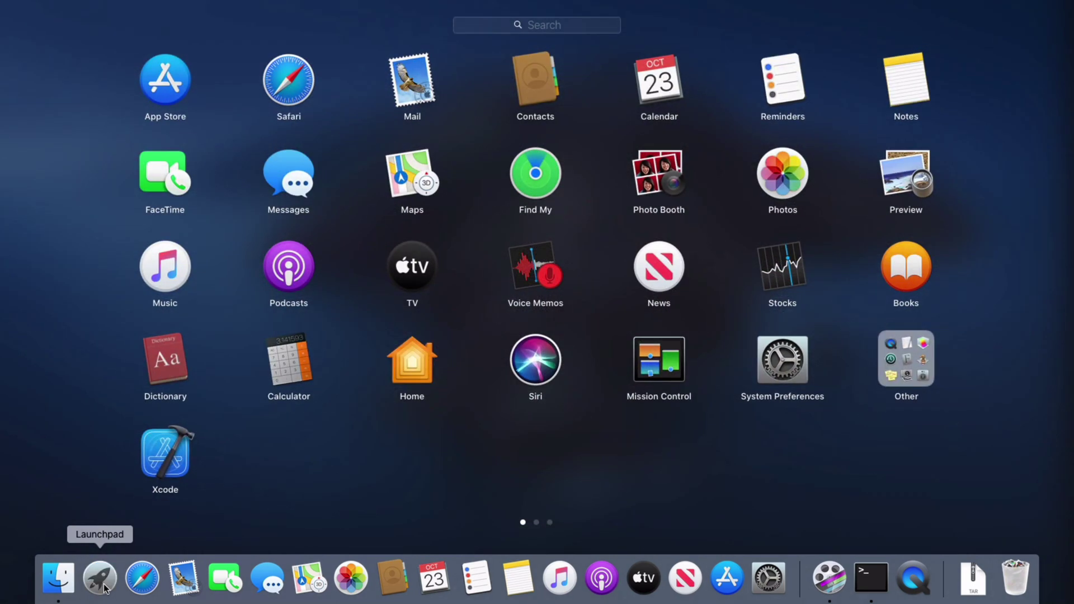
text(visua)
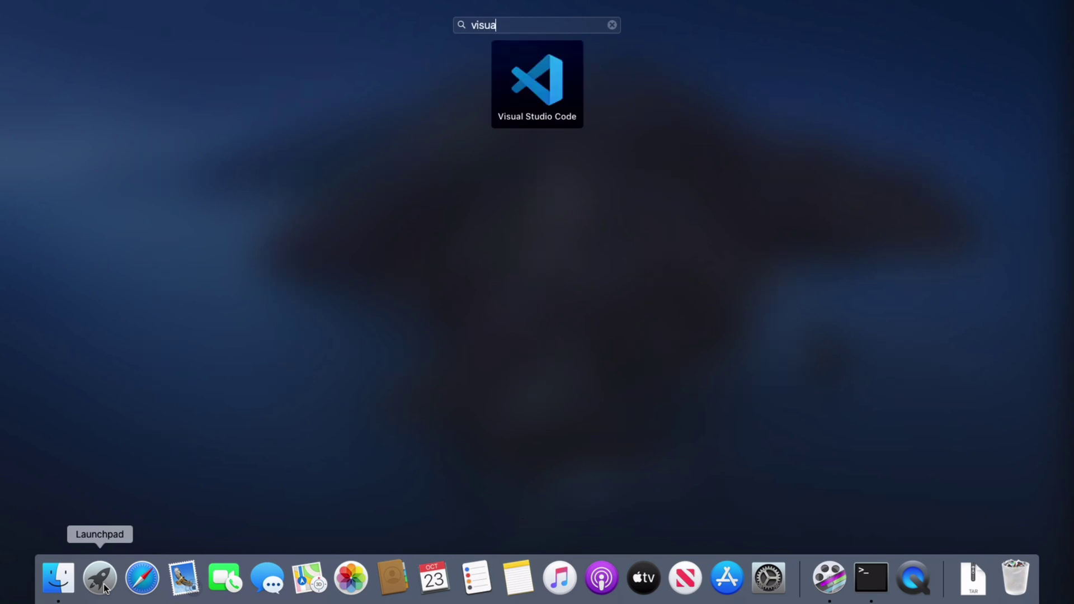
click(542, 87)
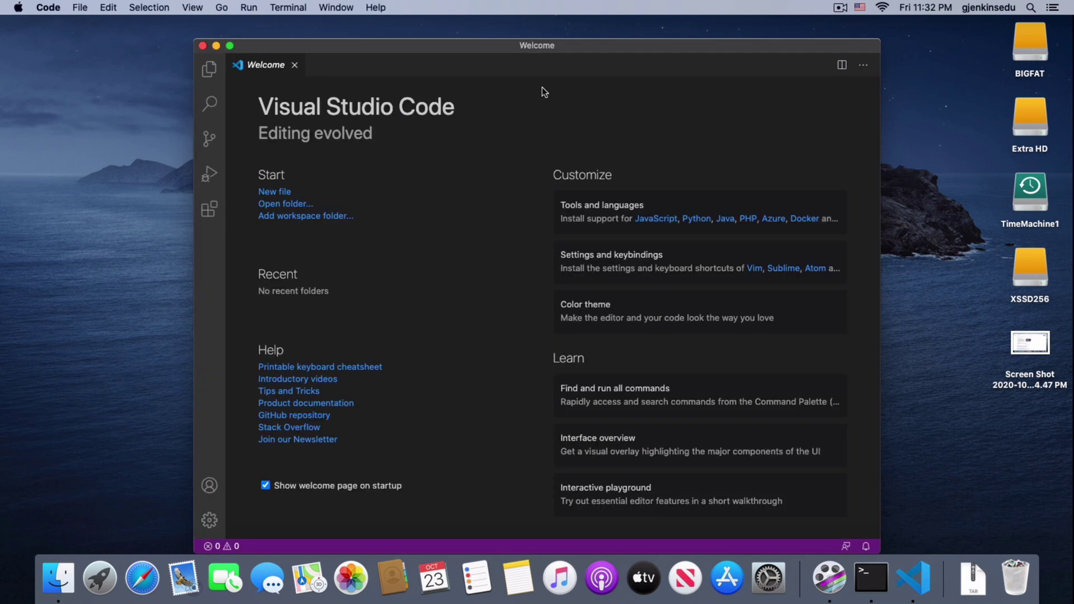
Step: Open Documents as the workspace, listing its two screenshot files in the Explorer
click(210, 69)
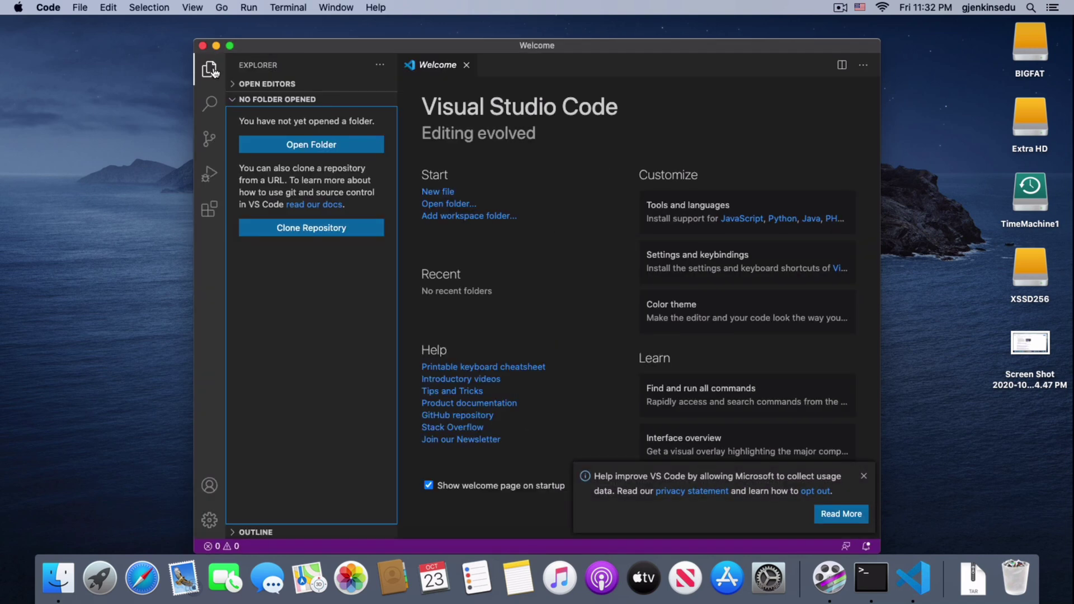
click(313, 148)
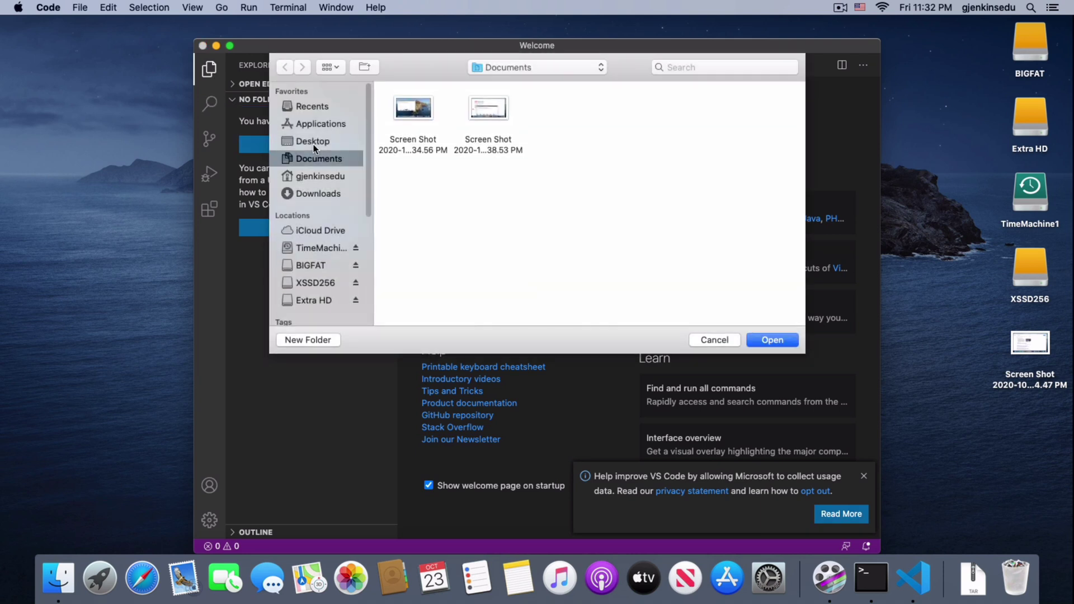
click(527, 67)
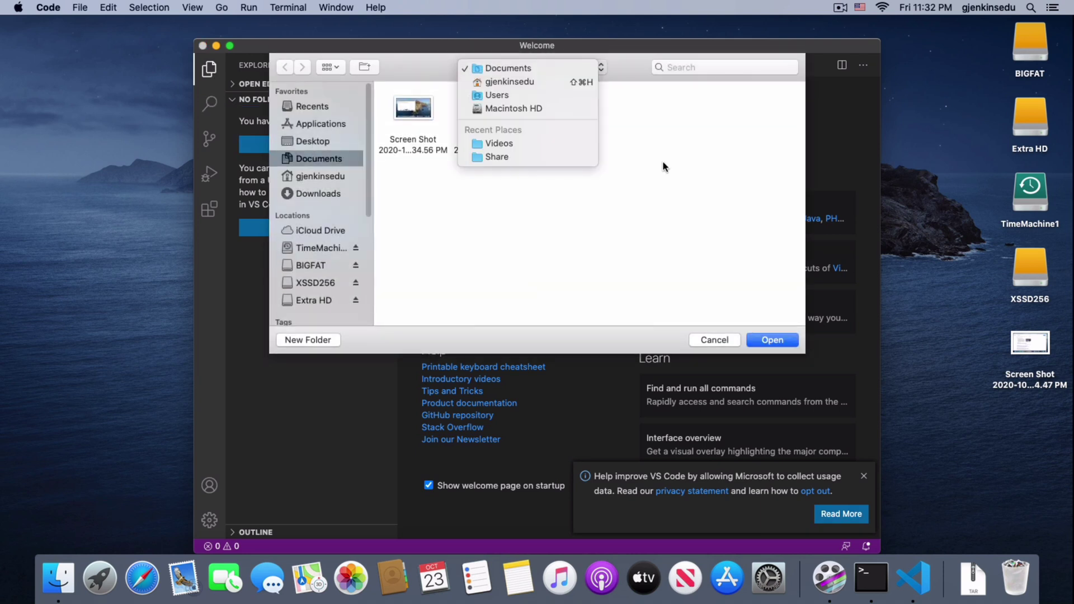
click(759, 341)
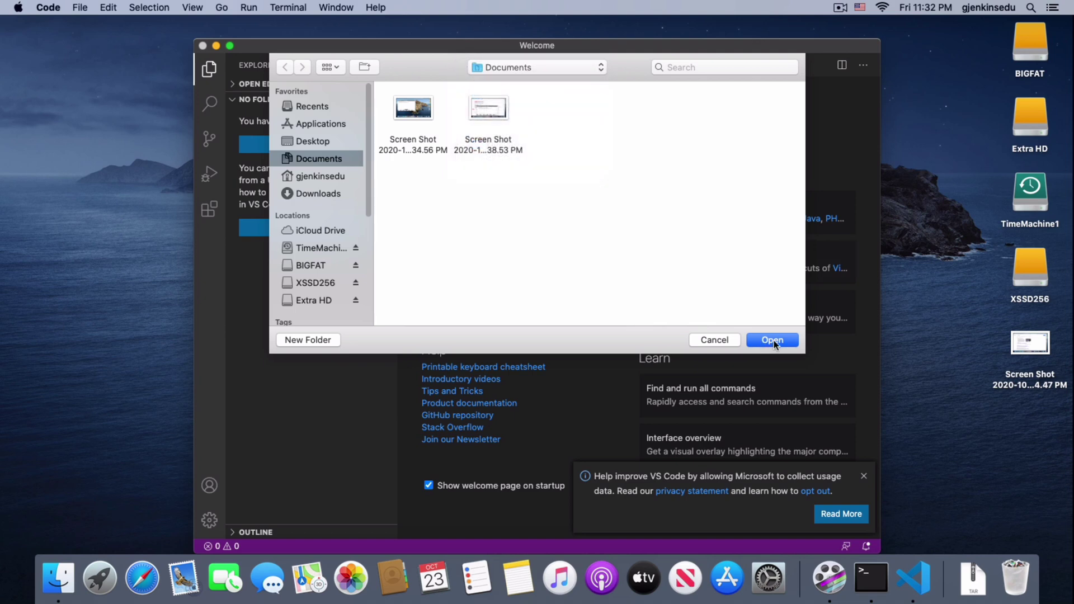
click(774, 340)
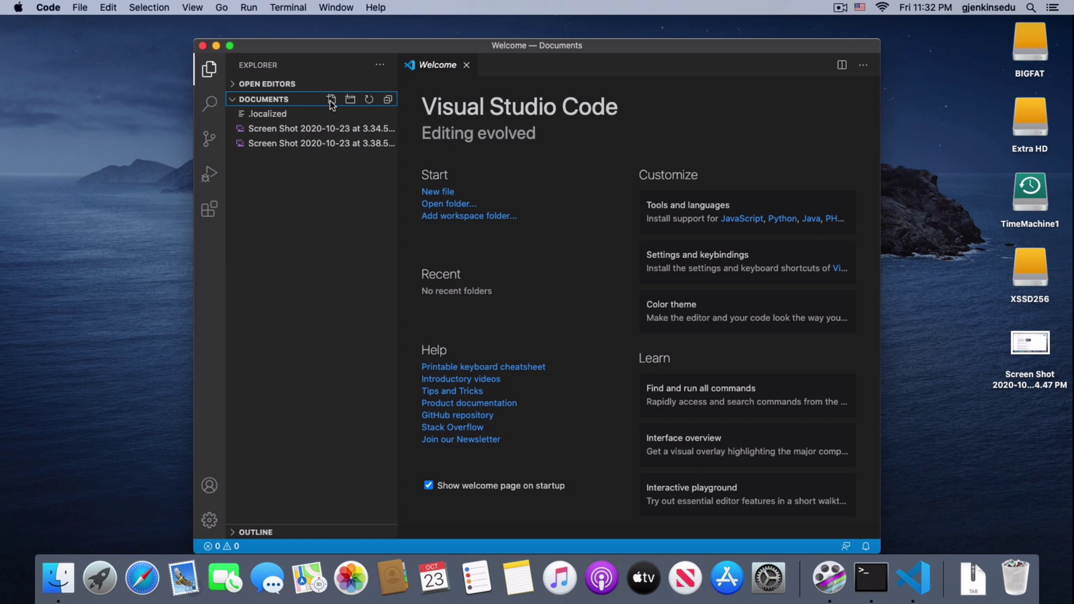
Step: Add a new file named Hello.java to the Documents folder
click(331, 101)
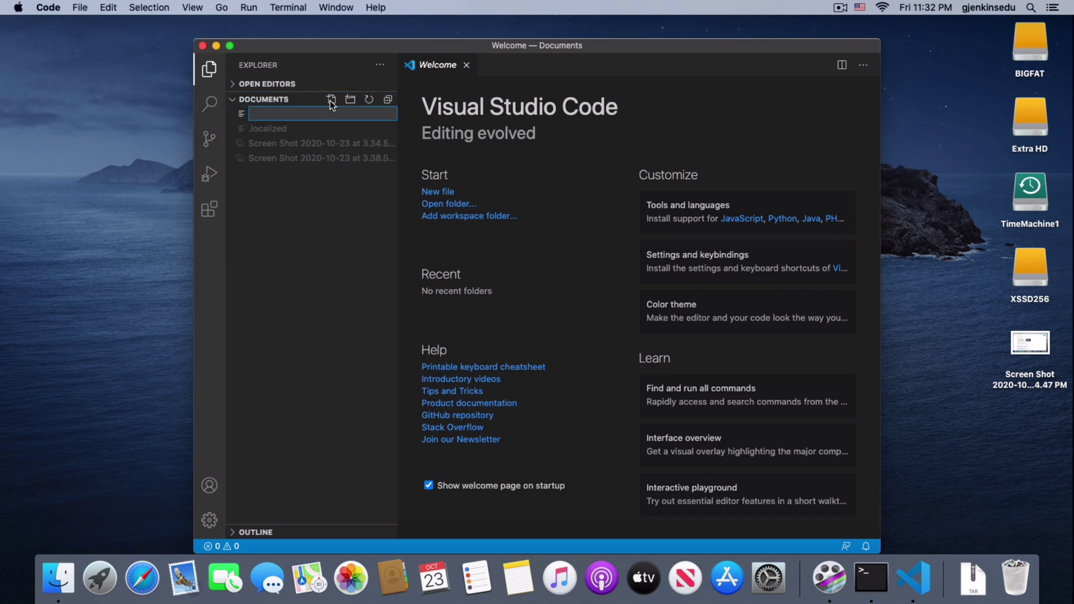
text(He)
text(llo.java)
key(Return)
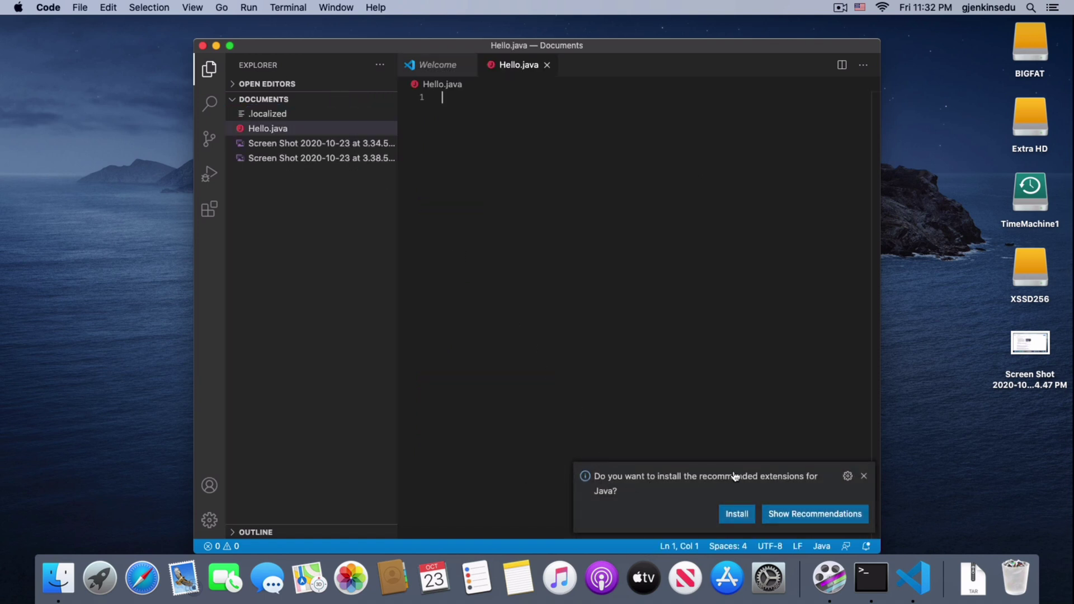
Step: Install the Java Extension Pack and exclude Java project settings files globally
click(736, 514)
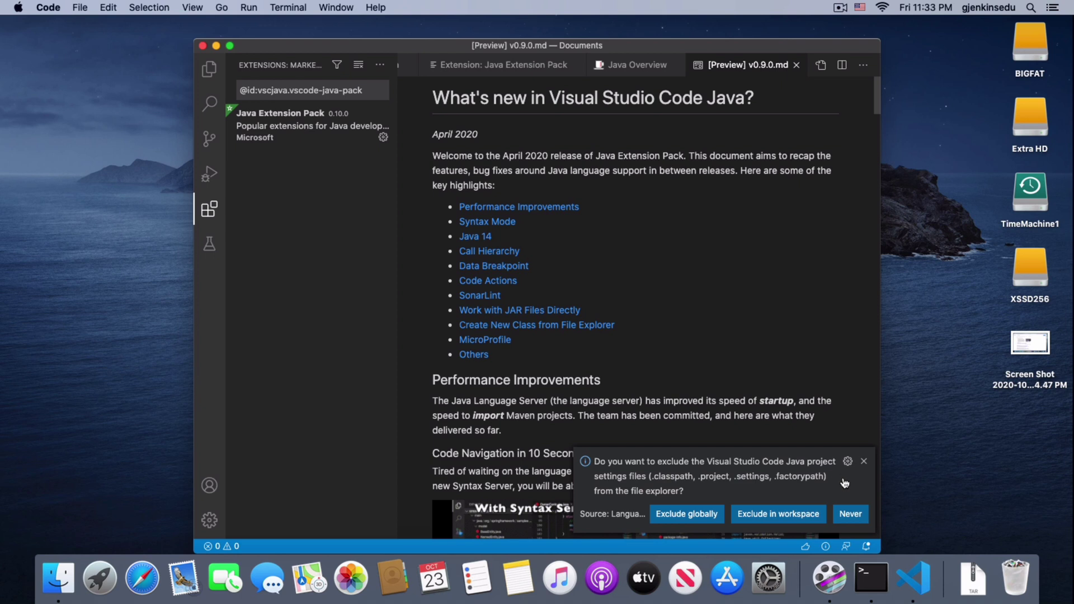
click(676, 515)
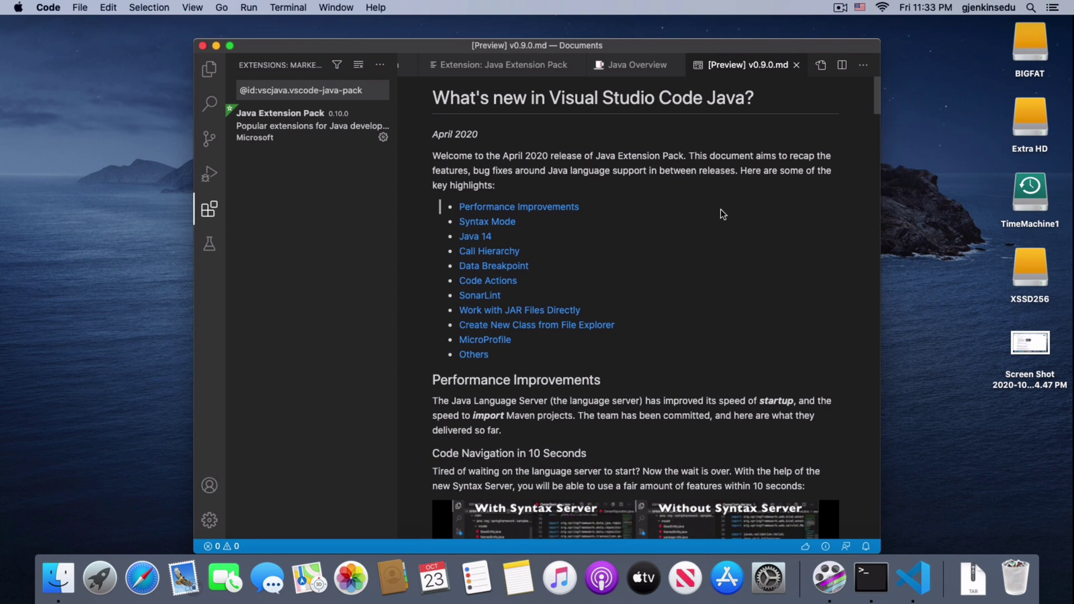
Step: In Hello.java, write 'public class Hello {' and begin 'public static void main(String[] args){' inside
click(211, 71)
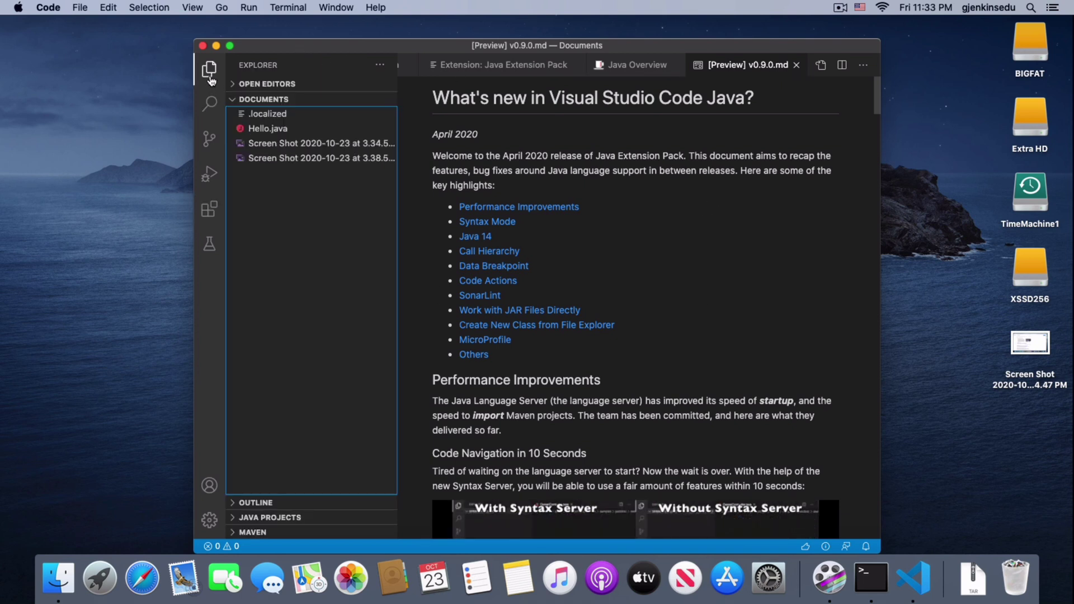
click(271, 130)
click(499, 97)
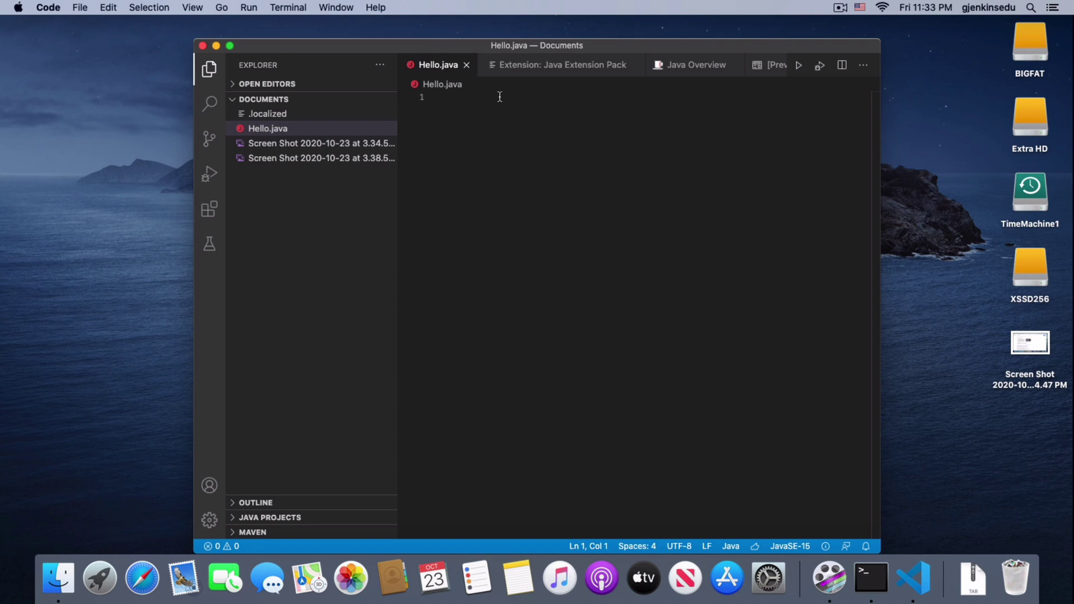
text(public)
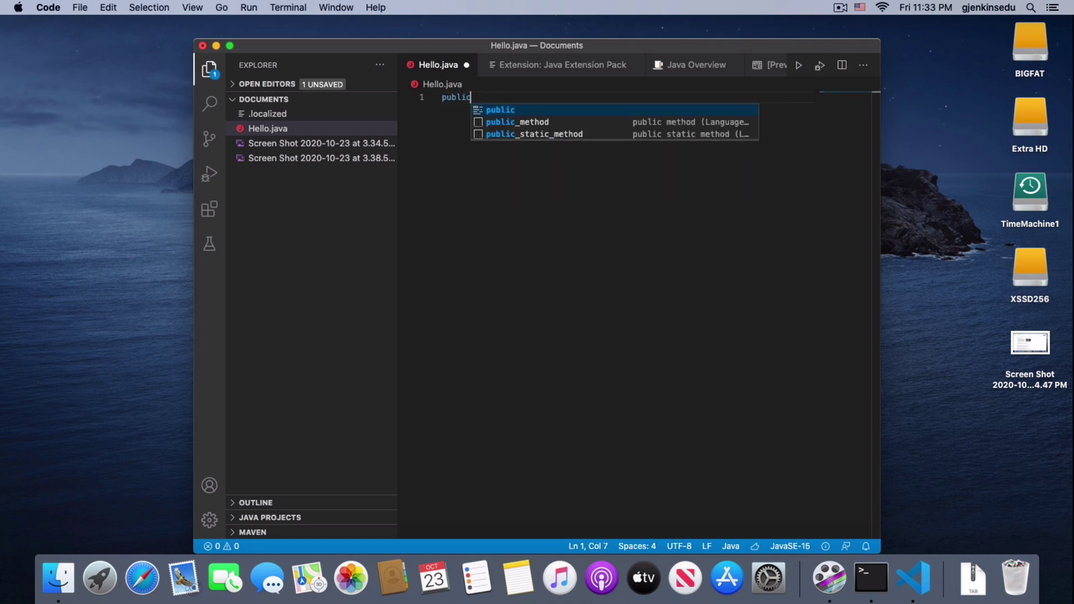
text( class H)
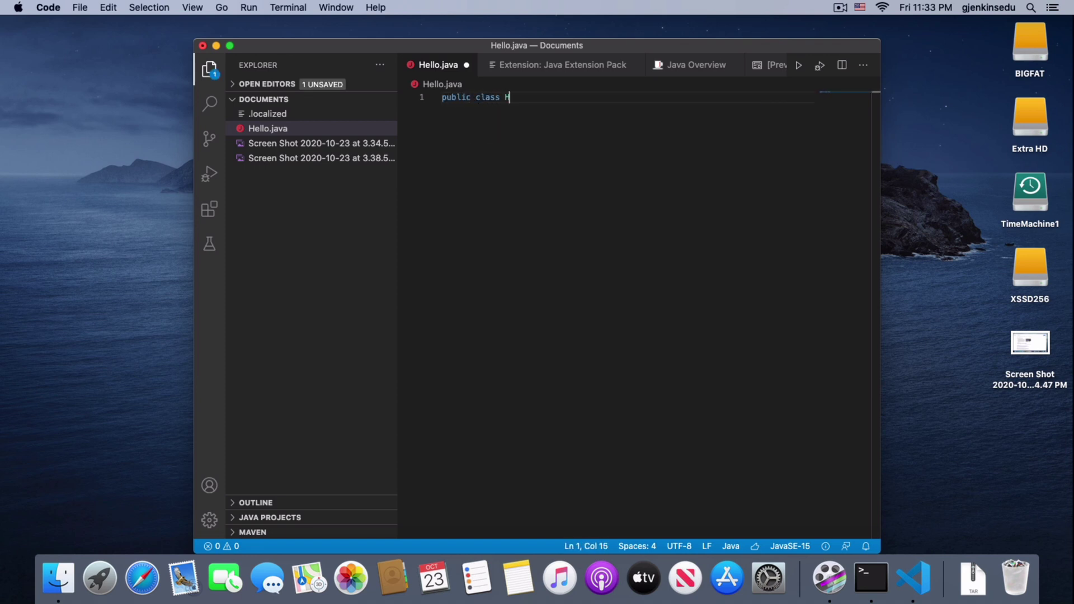
text(ello {)
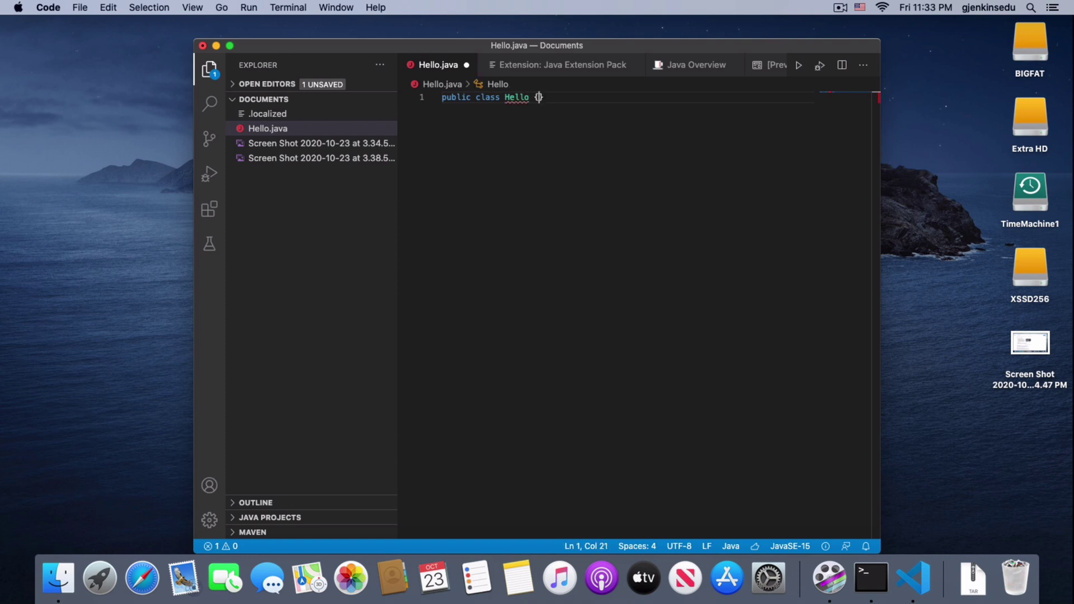
key(Return)
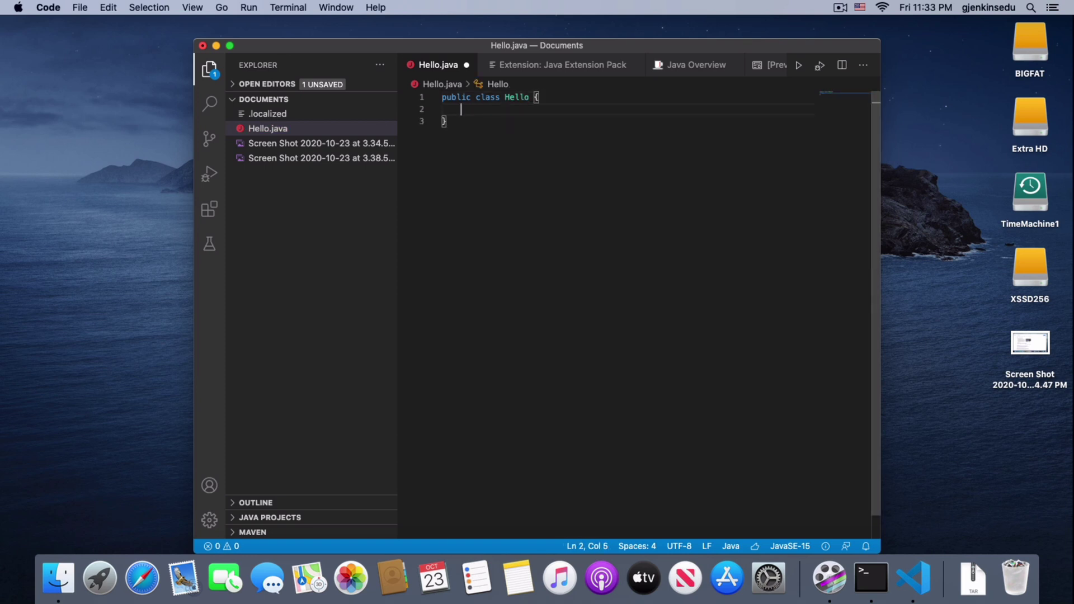
text(public sta)
text(ti)
text(tic )
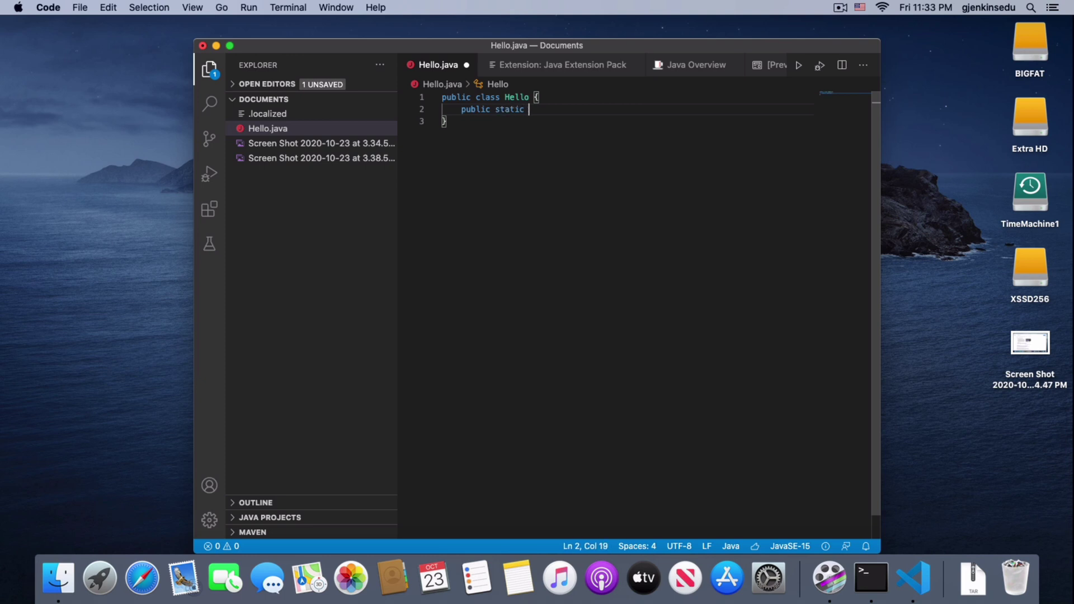
text(void ma)
text(in(String)
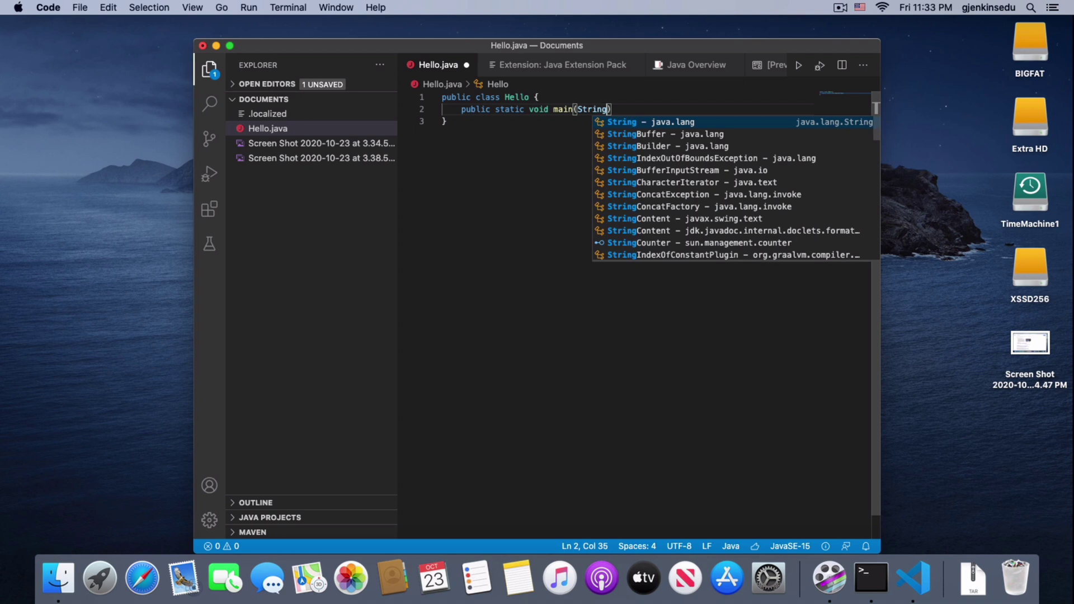
text([] args))
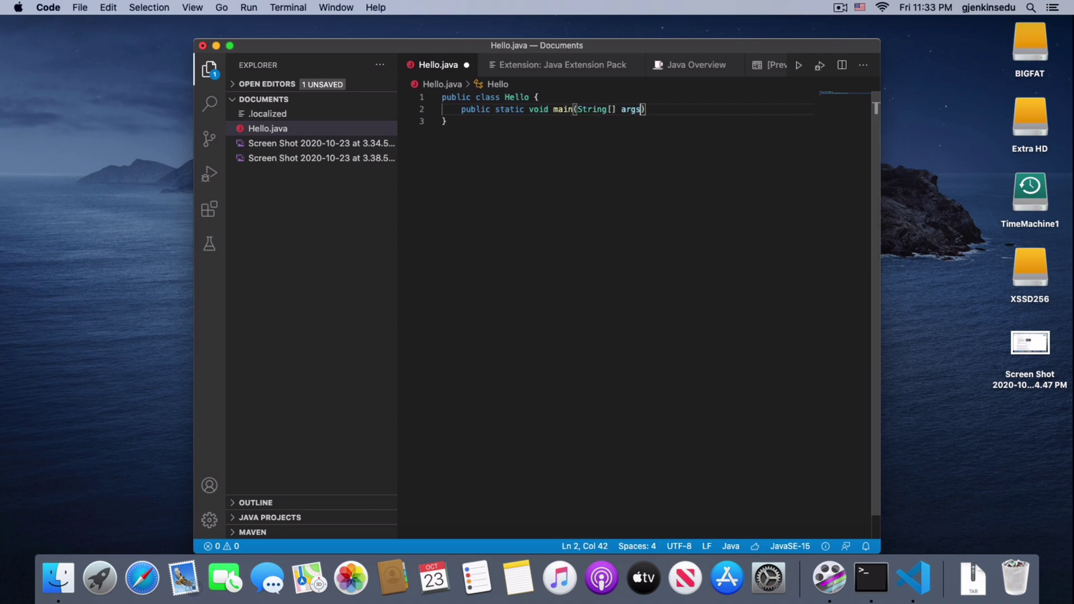
text({)
Step: Add System.out.println("hello everyone"); inside main, including the missing semicolon
key(Return)
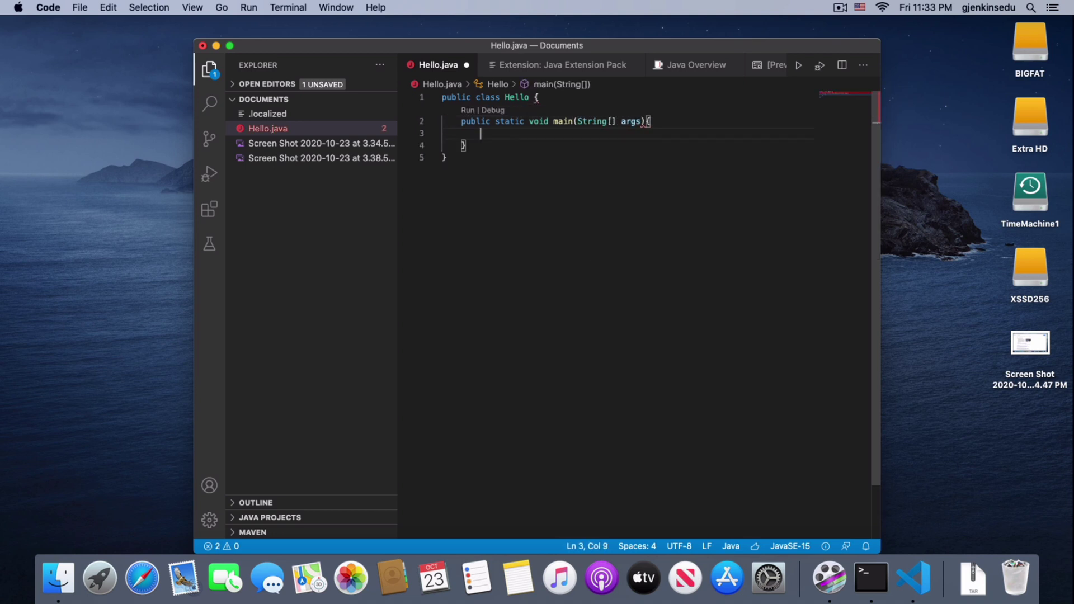
text(S)
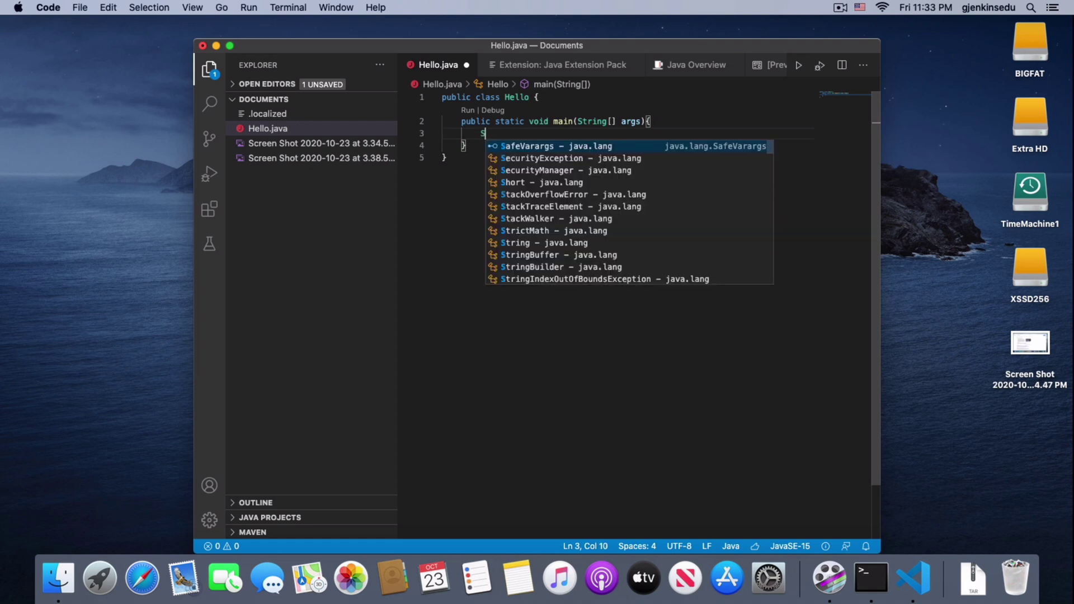
text(ystem.ou)
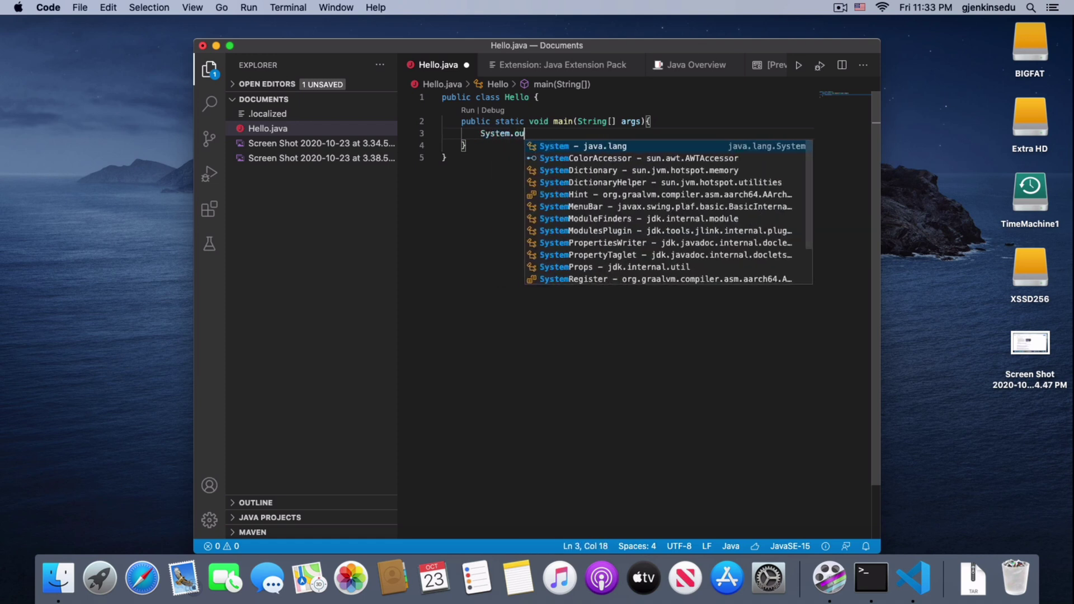
text(t.println()
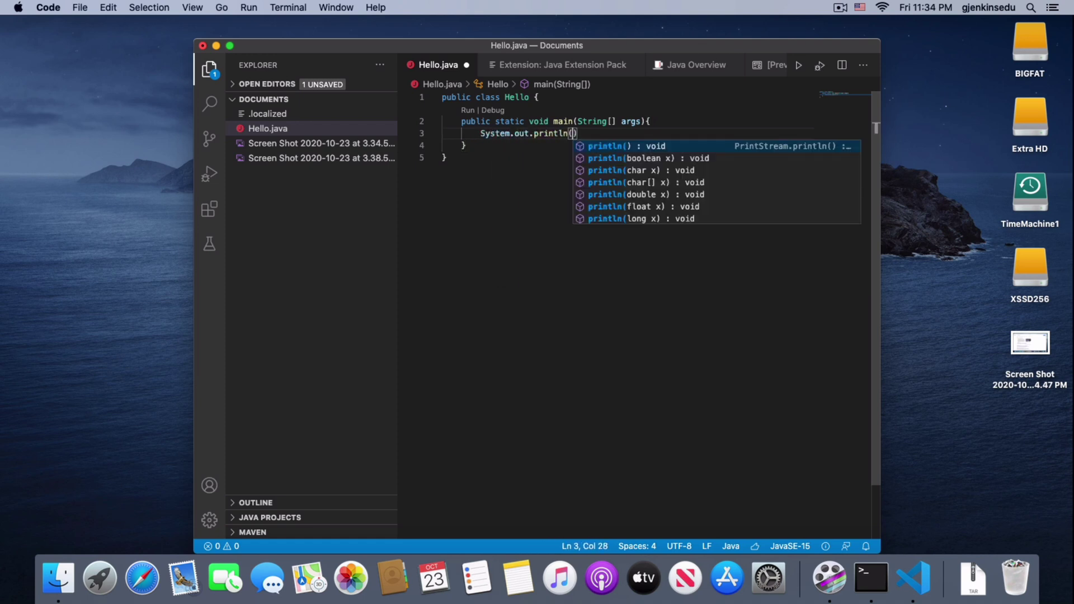
key(Escape)
text("hello)
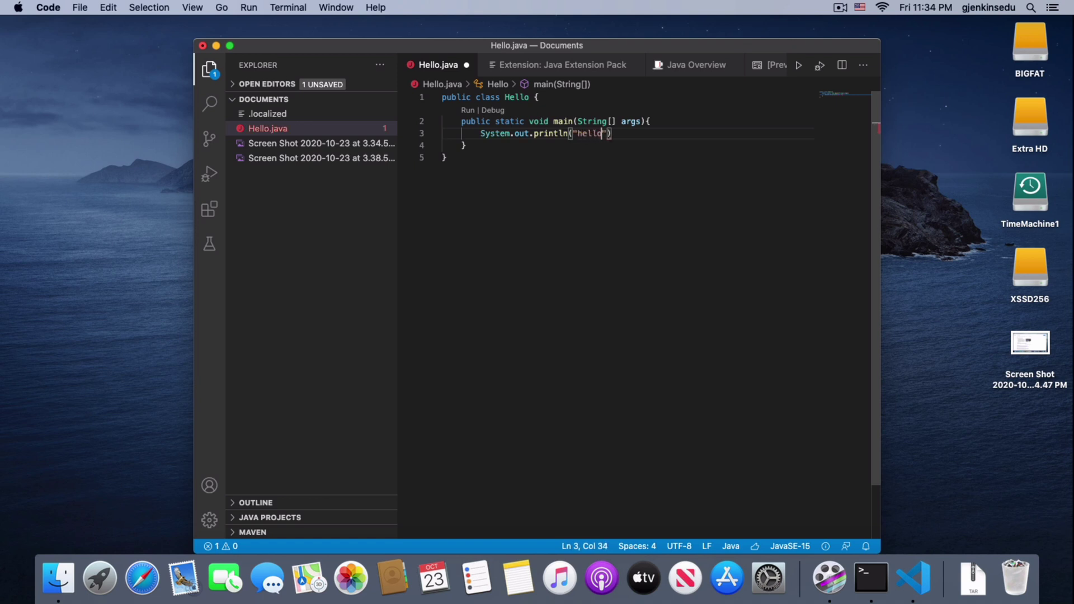
text( every)
text(one)
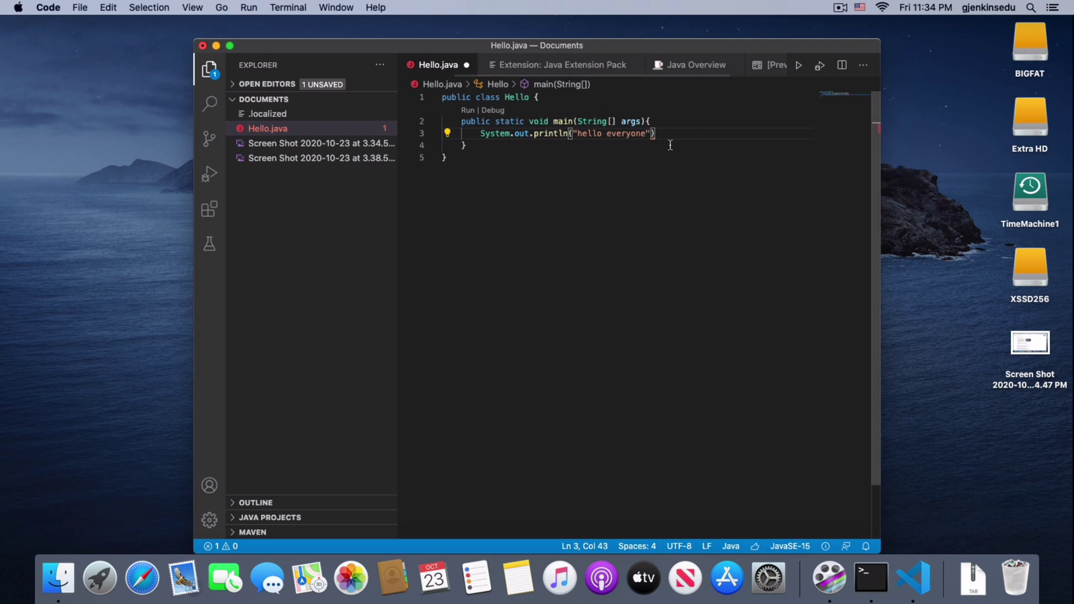
click(669, 134)
text(;)
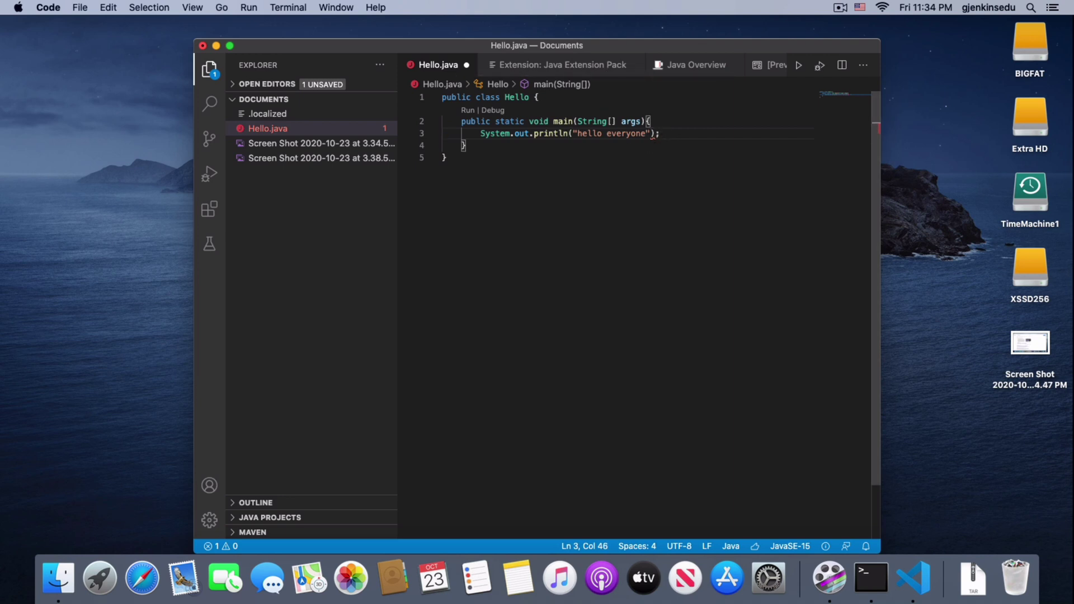
click(496, 301)
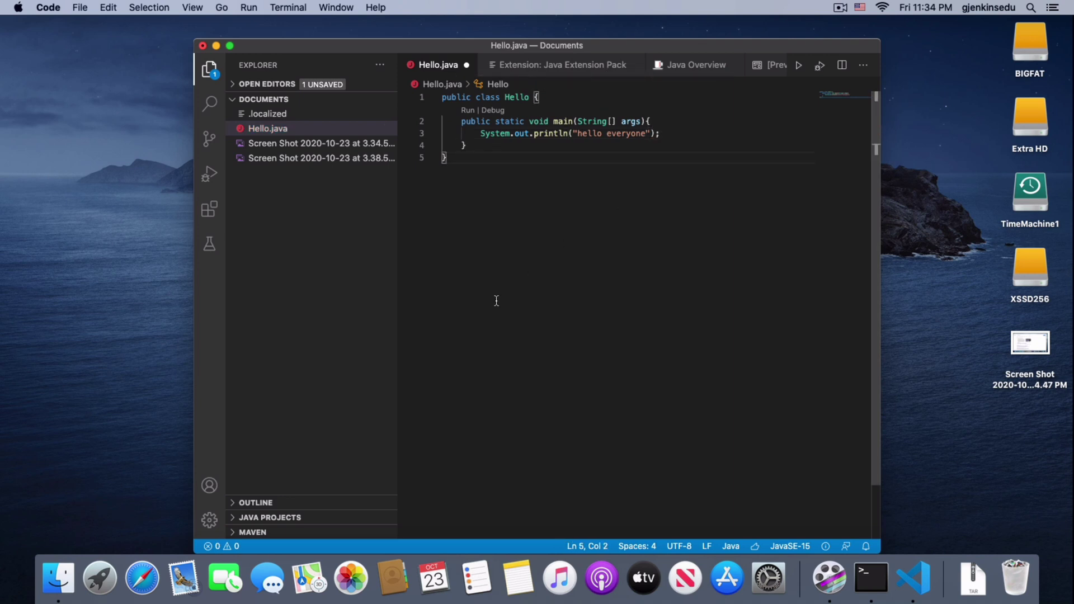
Step: Save Hello.java and run it with the editor's Run button
click(799, 66)
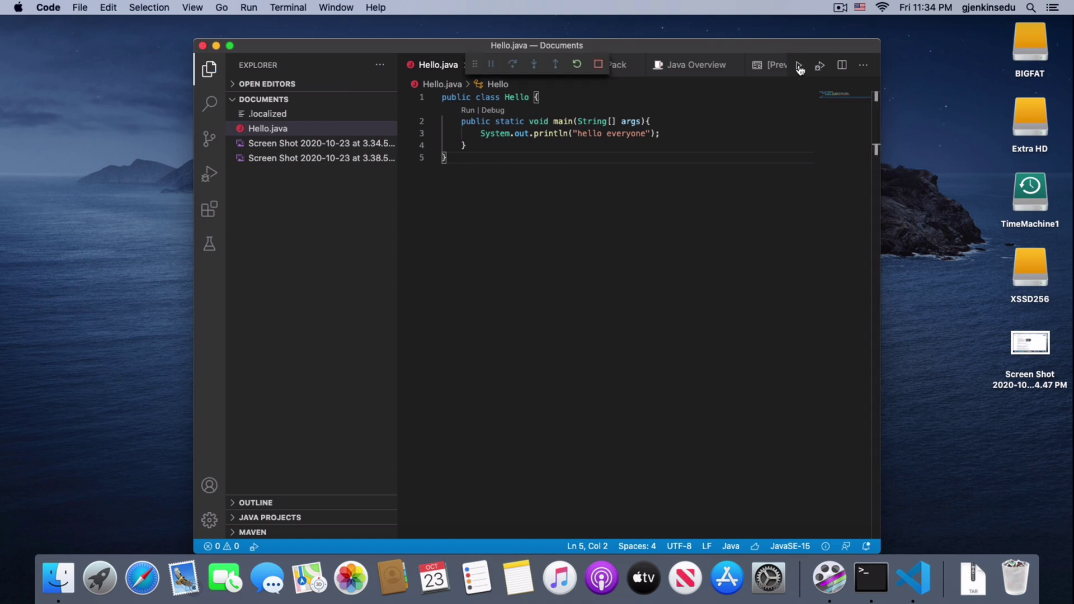